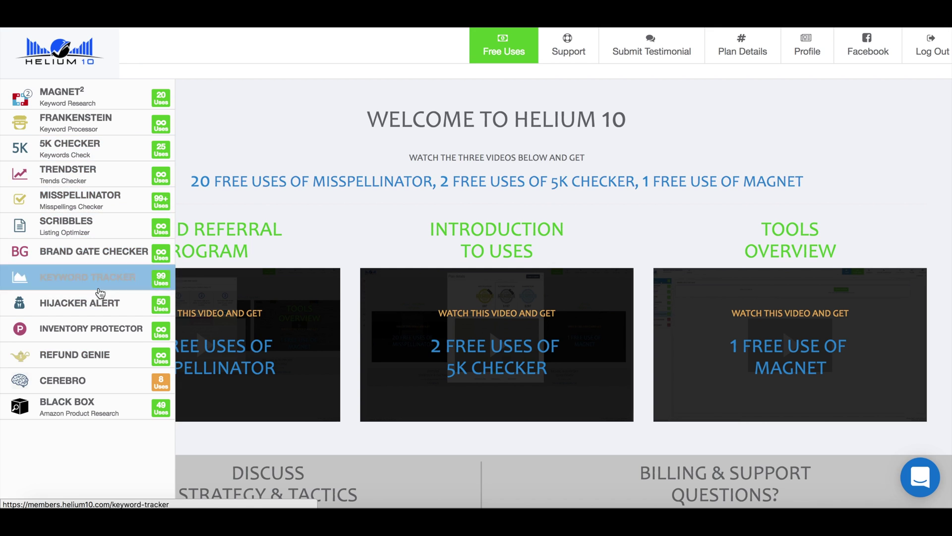
Open the Cerebro reverse ASIN lookup from the Helium 10 sidebar
left_click(72, 385)
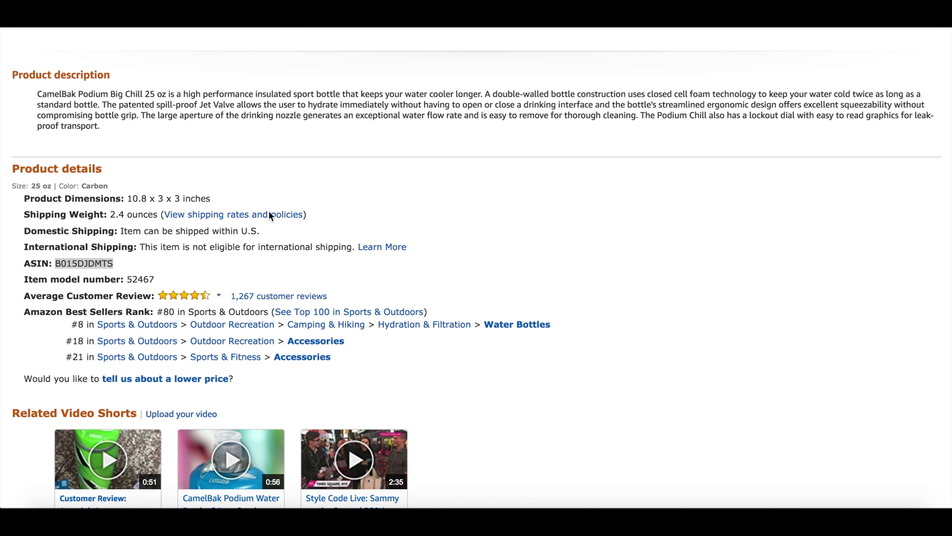
Copy ASIN B015DJDMTS from the CamelBak bottle's Amazon Product details
scroll(311, 205, "up", 10)
scroll(311, 205, "up", 10)
scroll(312, 206, "up", 10)
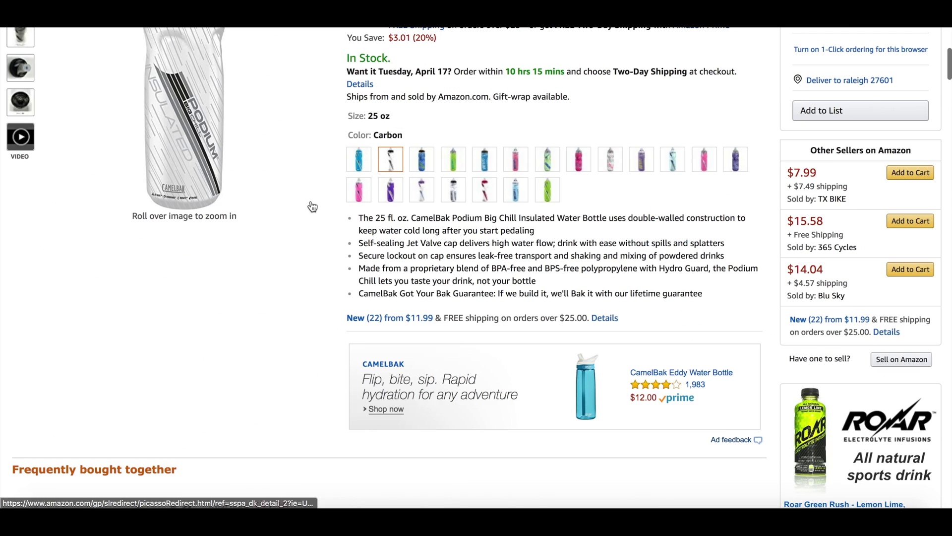
scroll(313, 206, "up", 5)
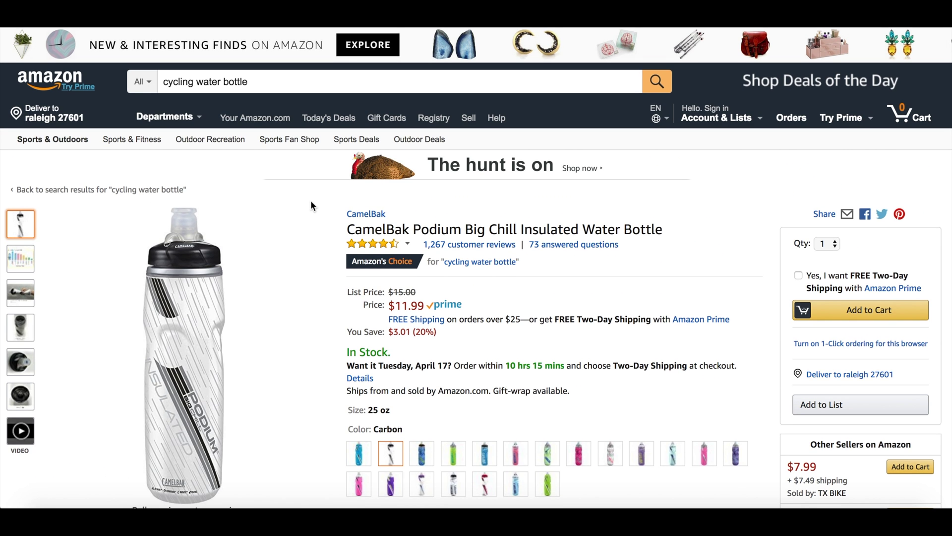
scroll(311, 205, "down", 2)
scroll(284, 275, "down", 3)
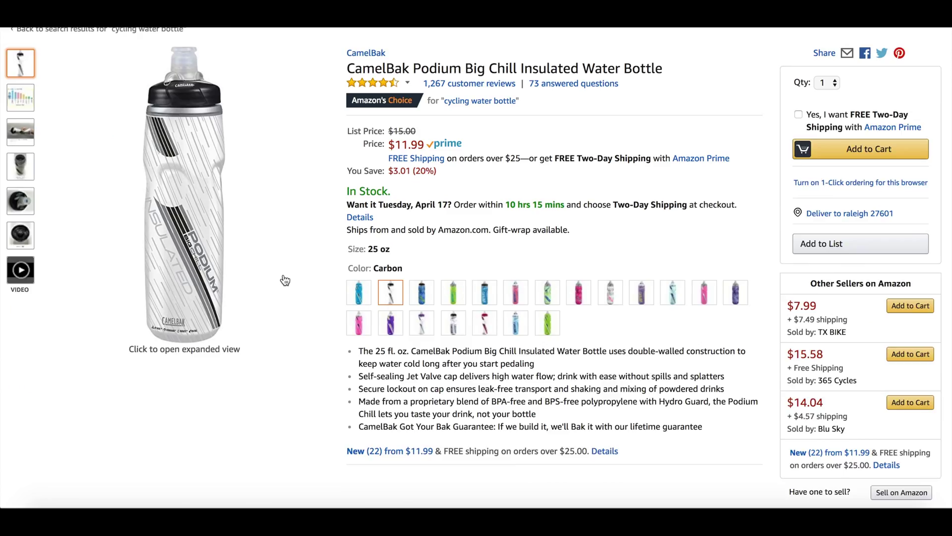
scroll(284, 275, "down", 8)
scroll(283, 275, "down", 7)
scroll(285, 281, "down", 6)
scroll(285, 280, "down", 6)
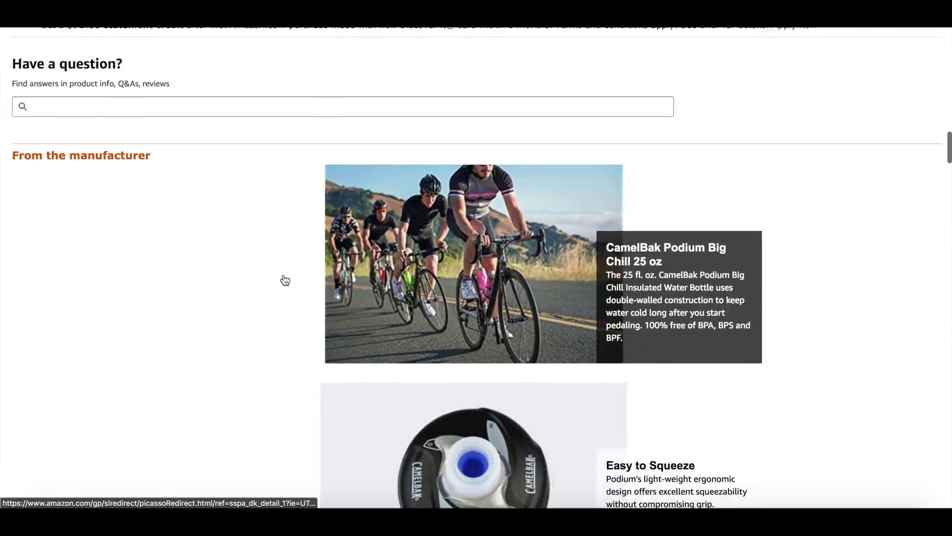
scroll(283, 278, "down", 8)
scroll(283, 278, "down", 7)
scroll(286, 281, "down", 2)
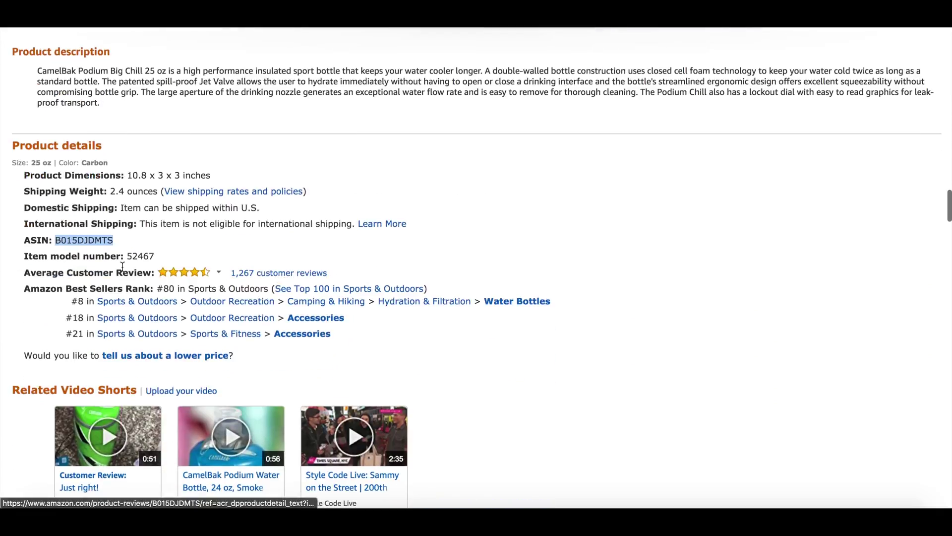
right_click(82, 239)
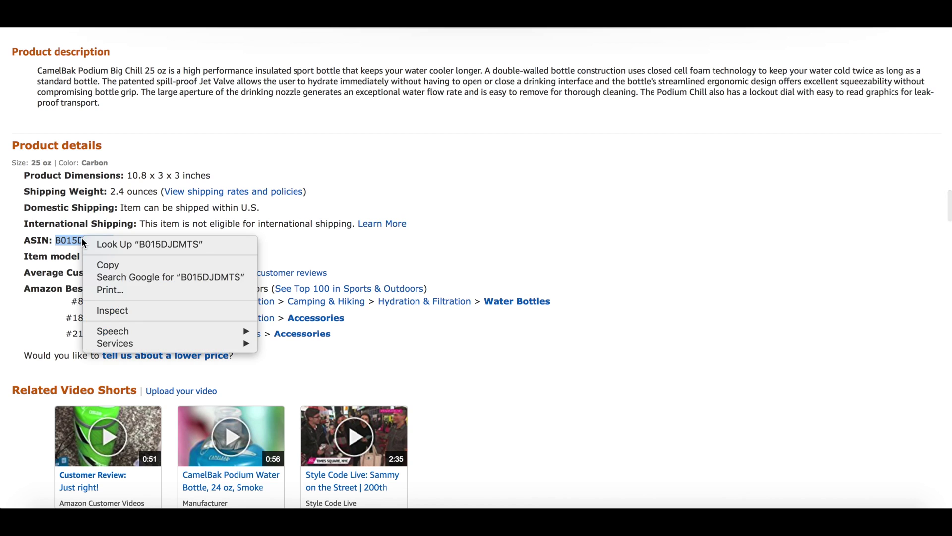
left_click(115, 264)
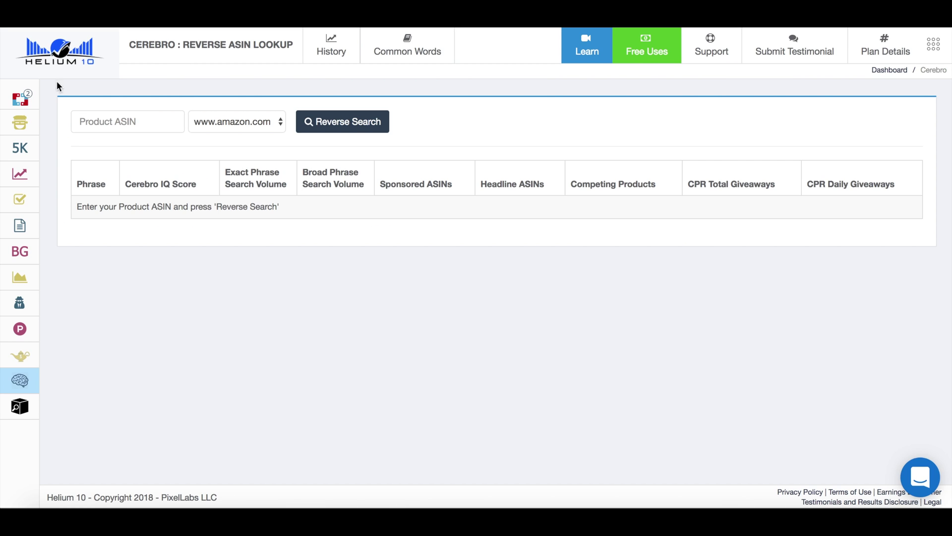
Reverse-search ASIN B015DJDMTS in Cerebro and load its earlier 996-keyword results from history
left_click(131, 124)
type("B015DJDMTS")
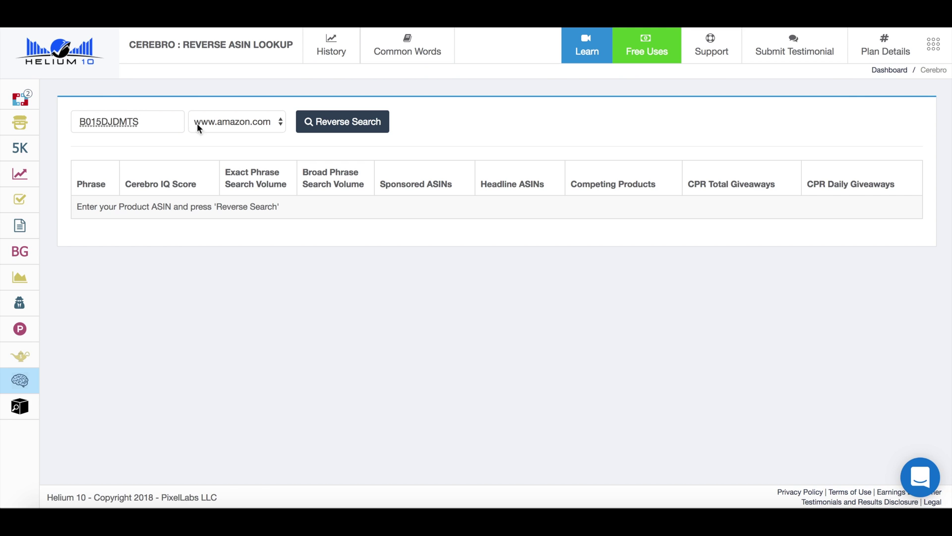
left_click(359, 128)
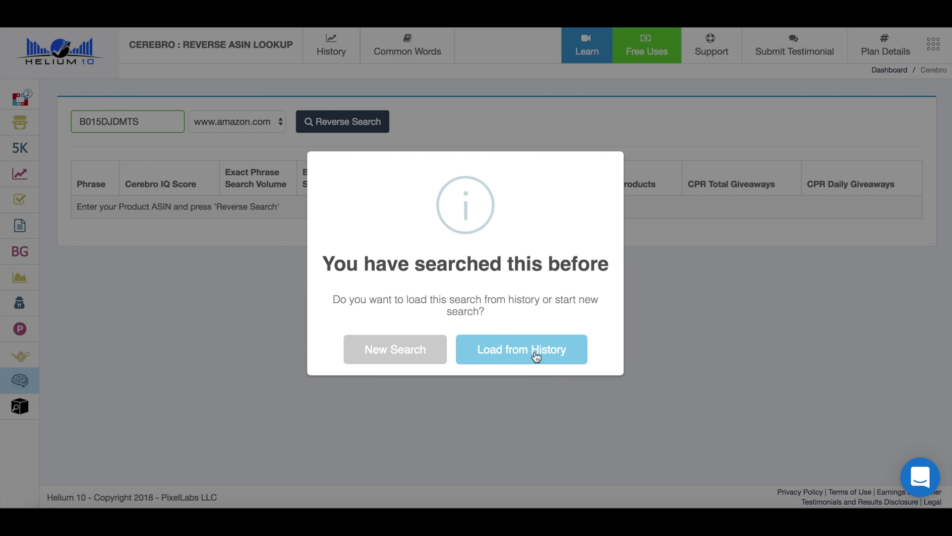
left_click(536, 353)
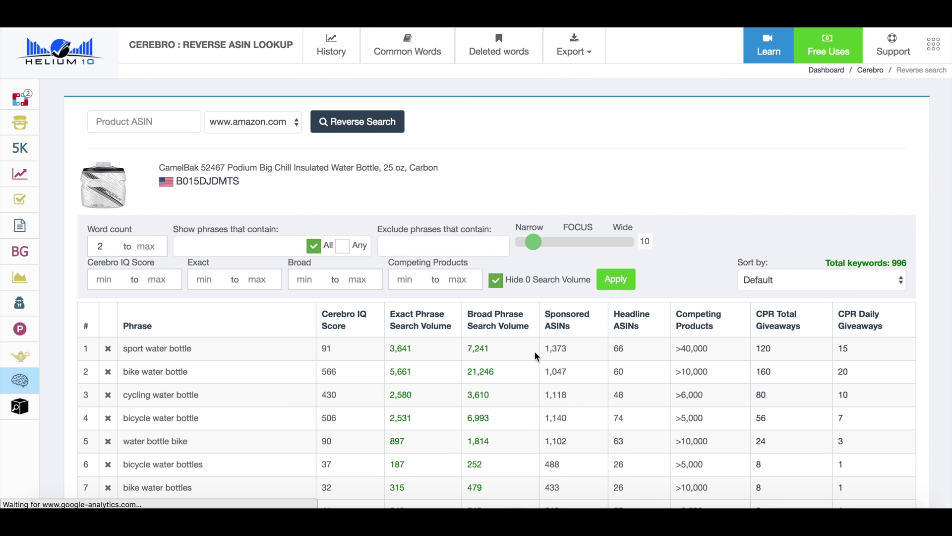
scroll(263, 400, "down", 4)
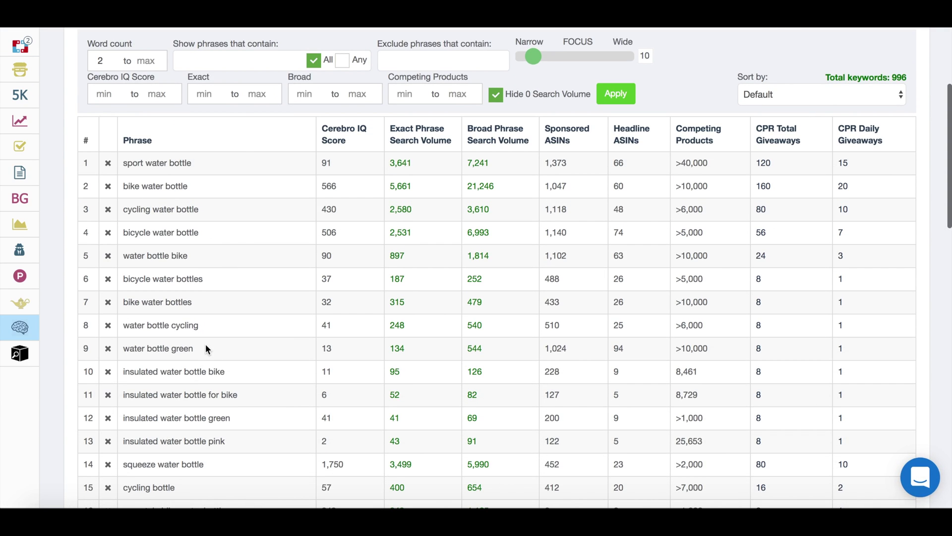
scroll(219, 285, "up", 2)
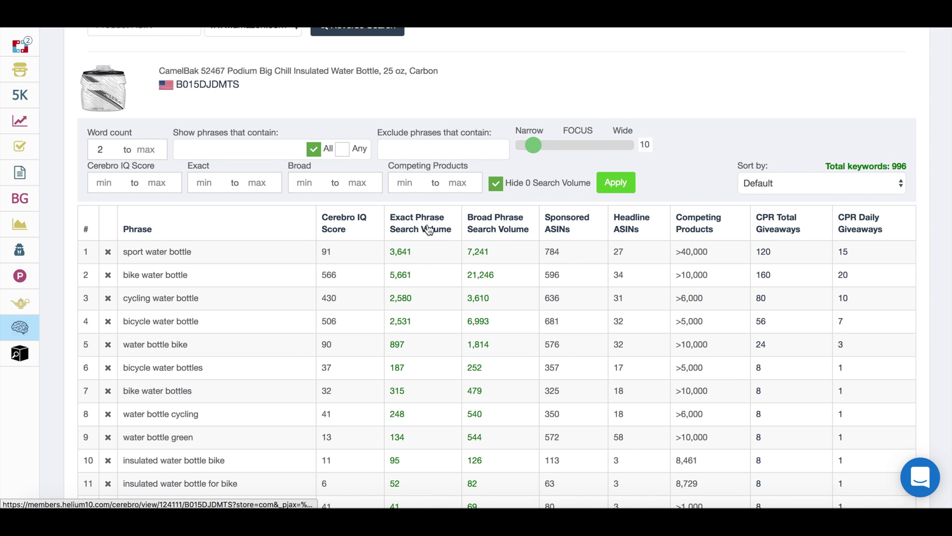
Sort Cerebro keywords by Exact Phrase Search Volume, highest first, with 'water bottle' at 391,409
left_click(427, 229)
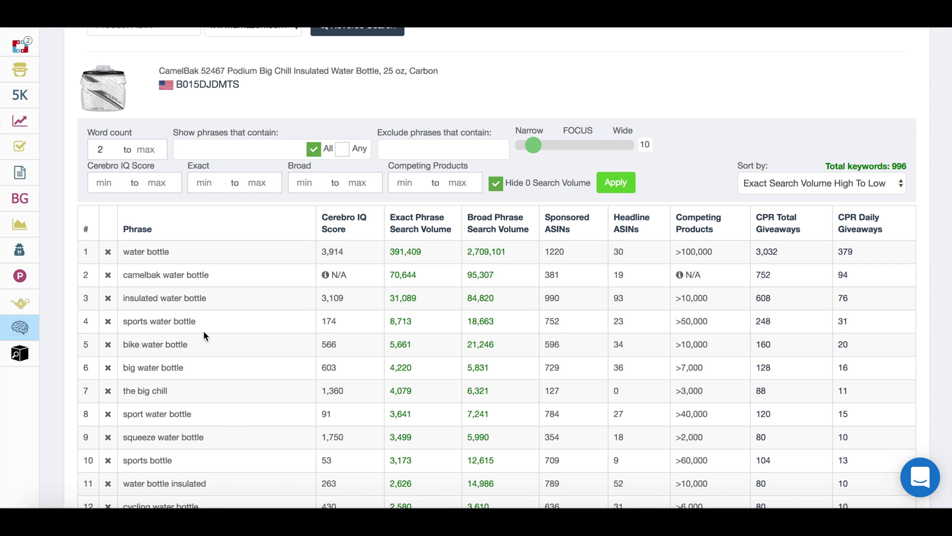
scroll(204, 331, "down", 3)
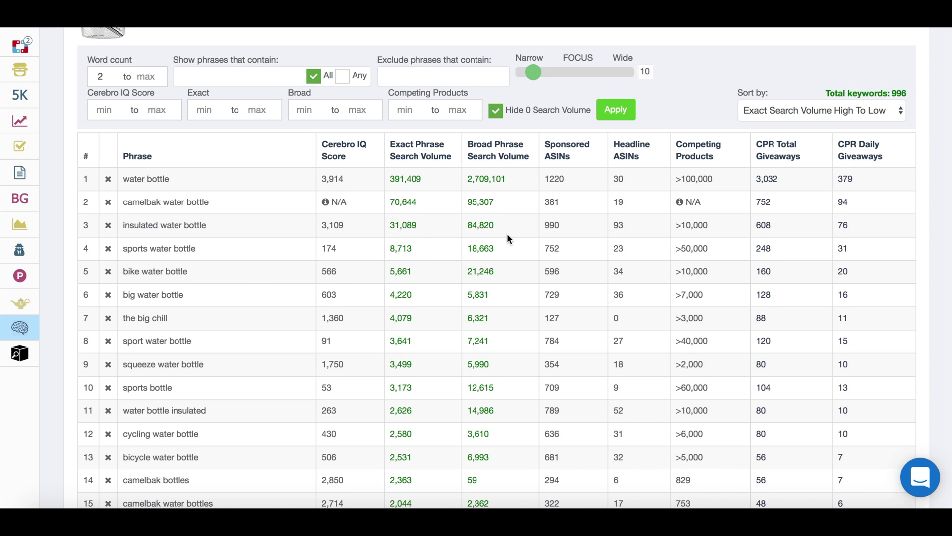
Export the Cerebro keywords to Frankenstein, loading 3,206 words and 19,642 characters
scroll(507, 238, "up", 3)
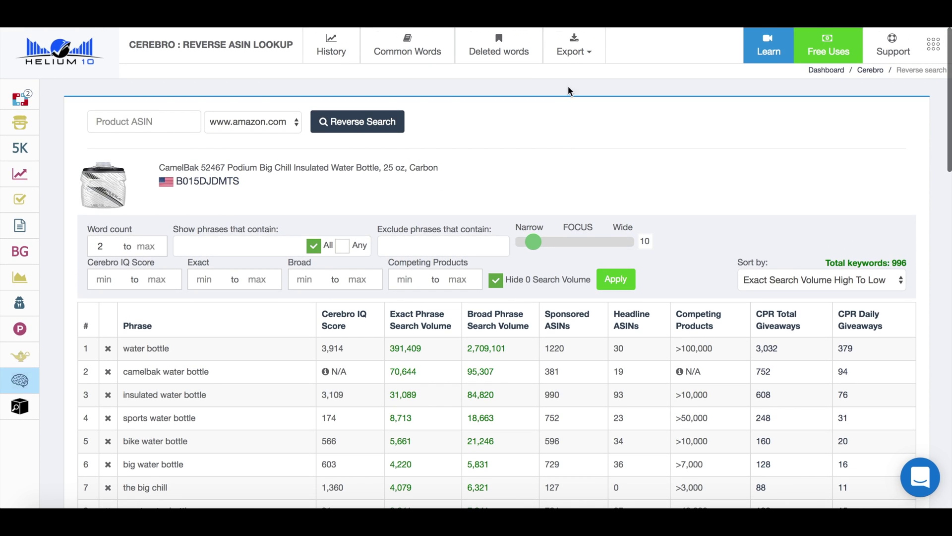
left_click(579, 55)
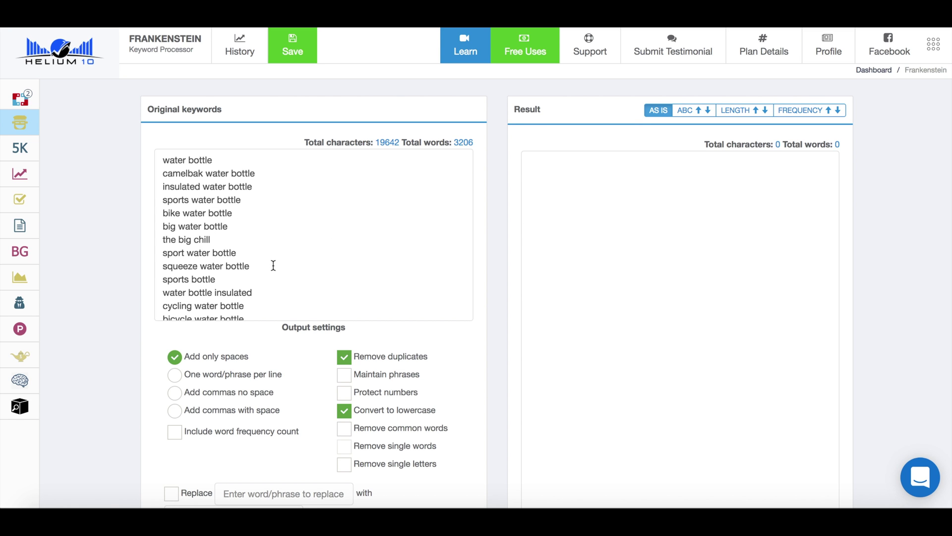
scroll(274, 266, "down", 3)
scroll(273, 265, "down", 5)
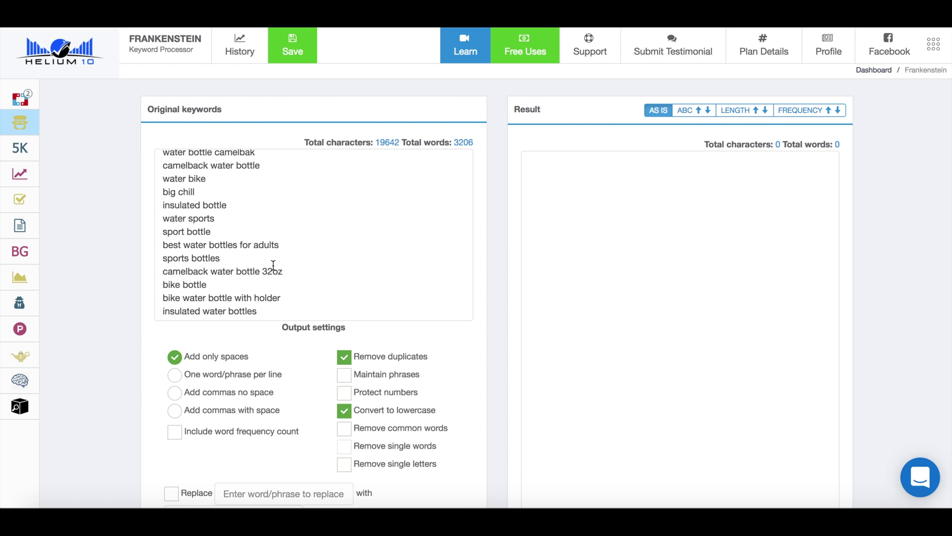
scroll(273, 265, "down", 4)
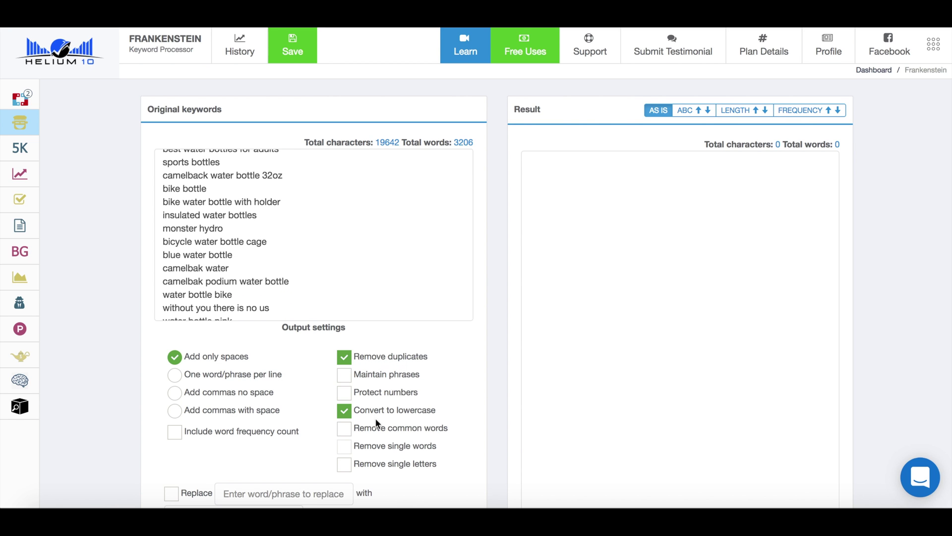
scroll(375, 417, "down", 3)
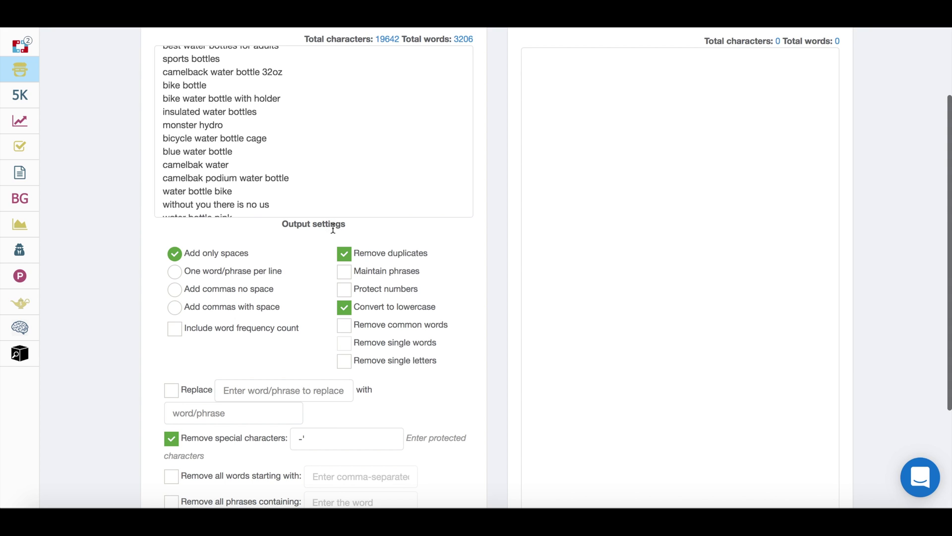
Process the keywords in Frankenstein into a 261-word deduplicated lowercase list and send it to Scribbles
scroll(355, 319, "down", 3)
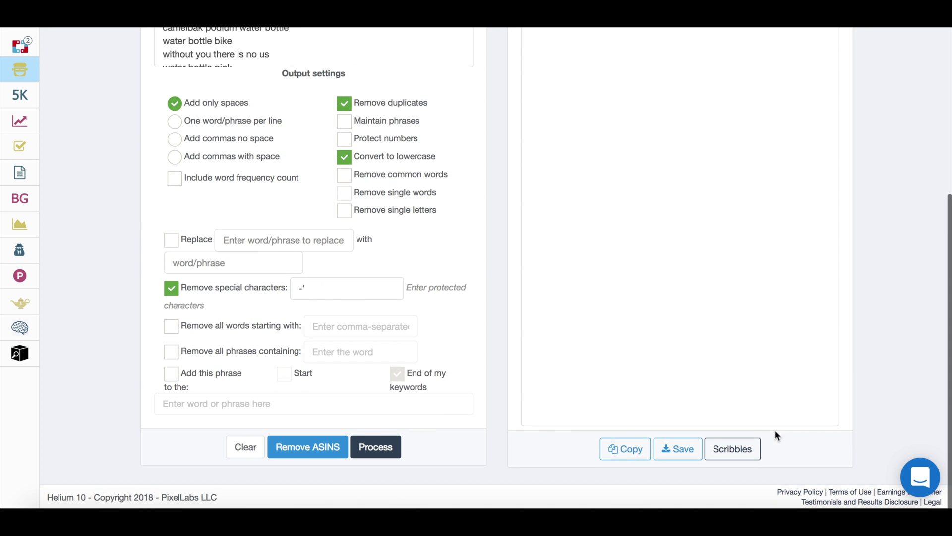
left_click(380, 449)
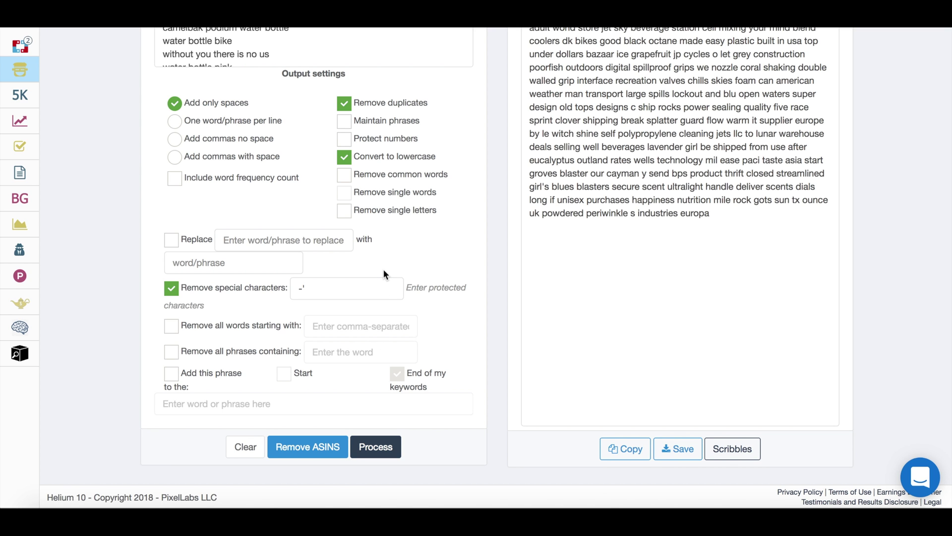
scroll(383, 269, "up", 3)
scroll(383, 273, "up", 2)
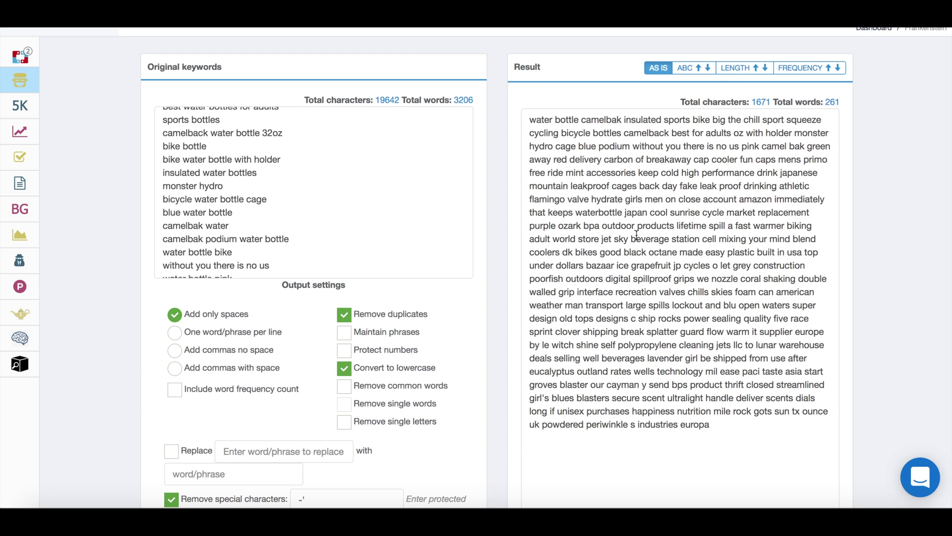
scroll(636, 234, "down", 2)
scroll(637, 233, "down", 3)
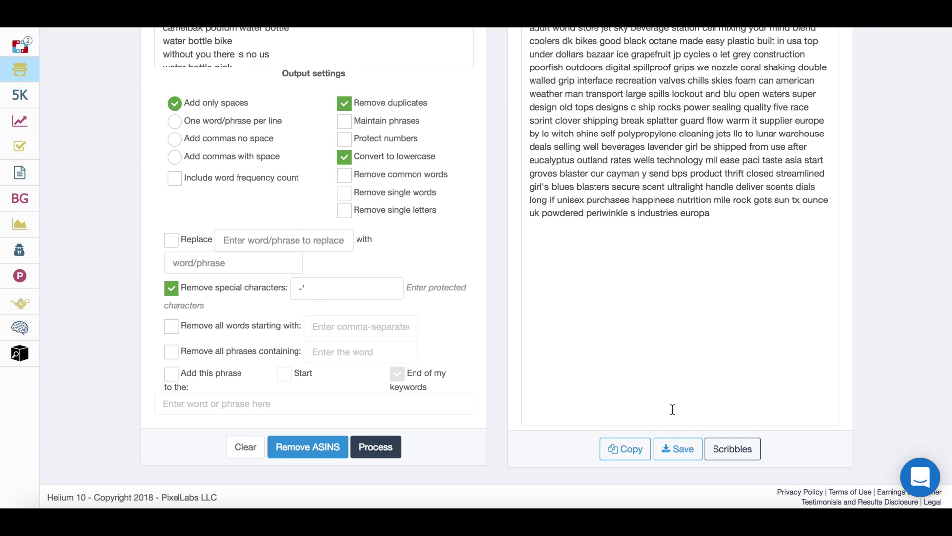
left_click(740, 457)
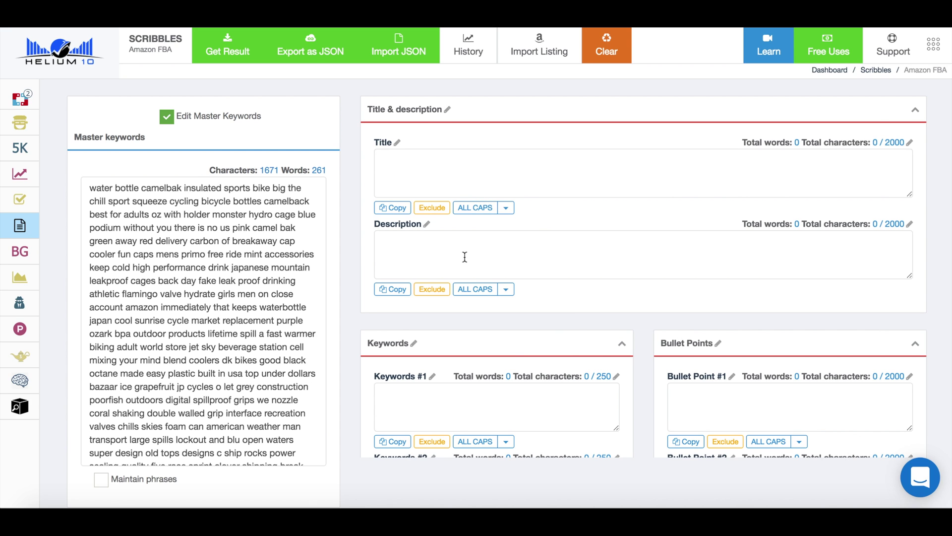
Review the empty Scribbles Title, Description, Keywords and Bullet Points fields
scroll(542, 380, "down", 4)
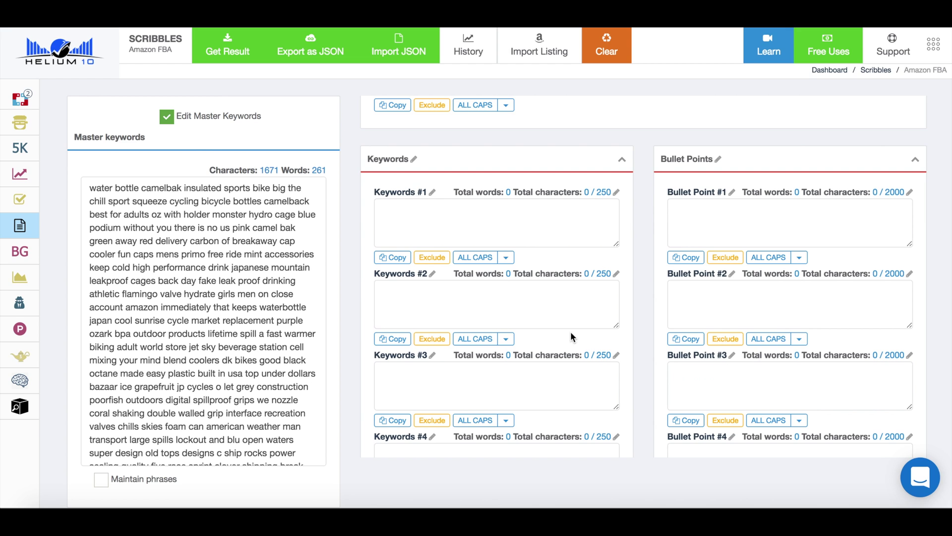
scroll(570, 332, "up", 3)
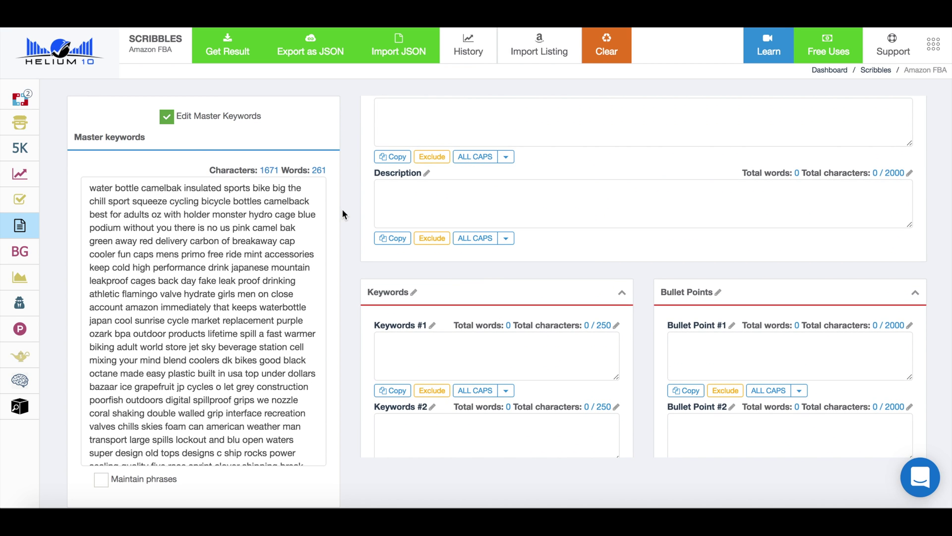
scroll(442, 202, "up", 2)
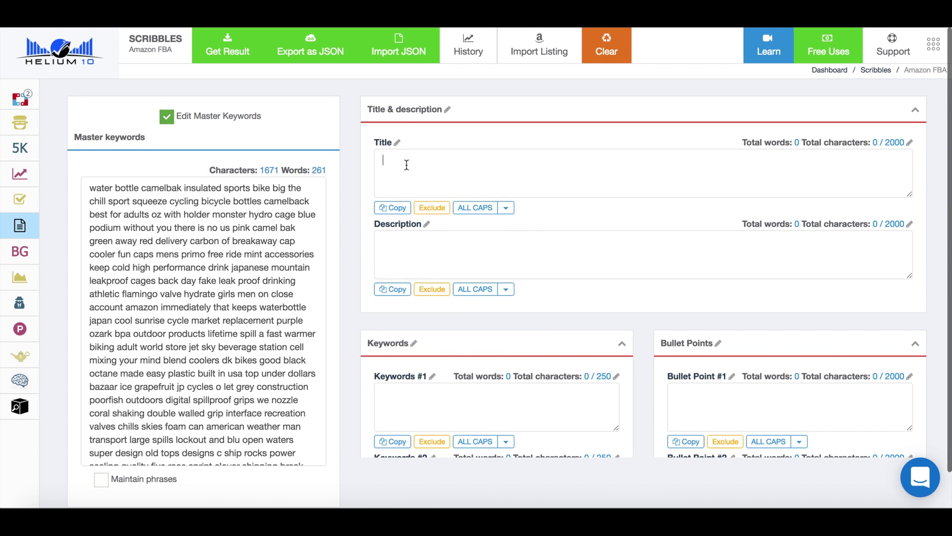
Type 'water' into the Scribbles listing title and copy the title text
left_click(407, 165)
type("water")
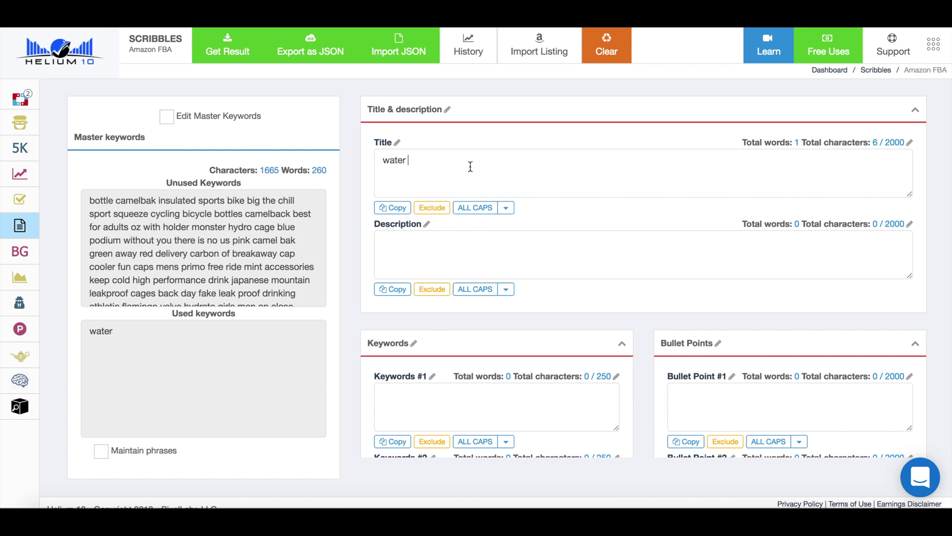
left_click(394, 208)
scroll(695, 391, "down", 3)
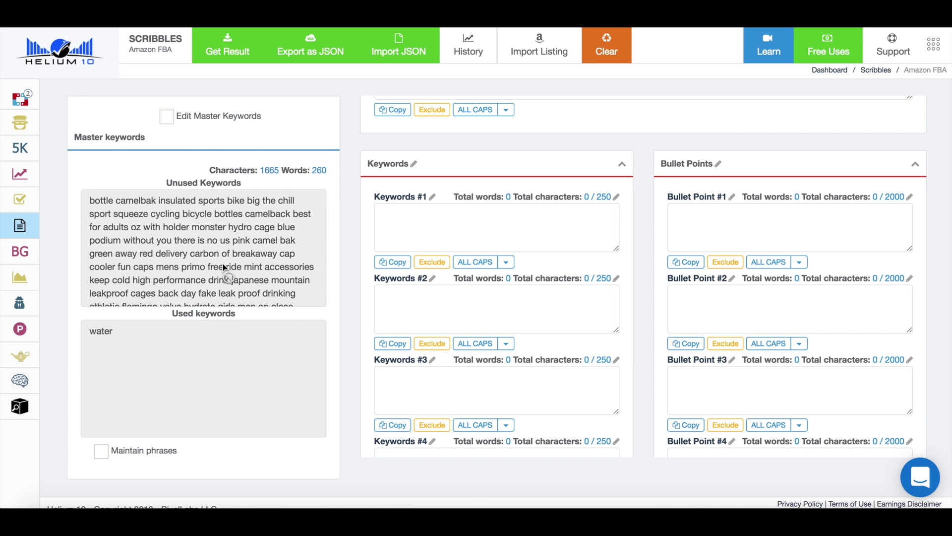
scroll(543, 247, "up", 4)
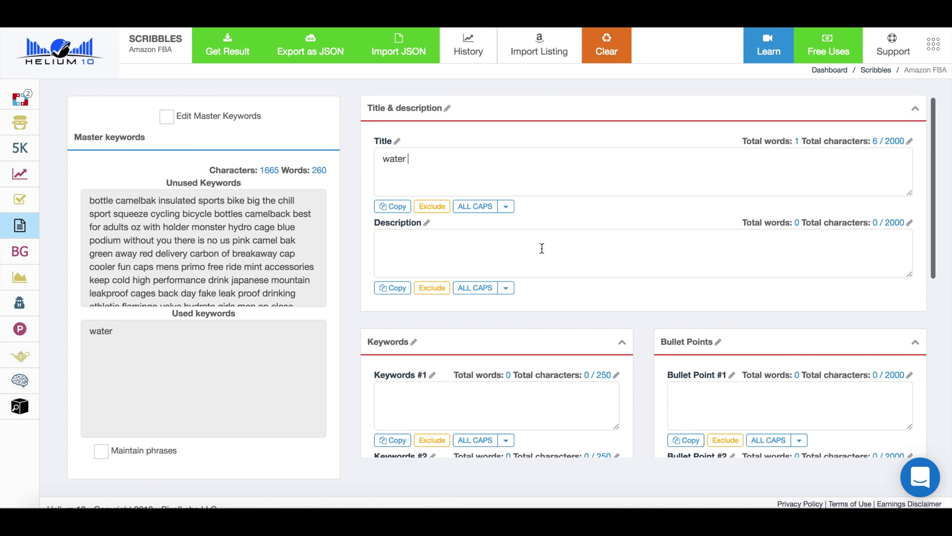
scroll(548, 389, "down", 3)
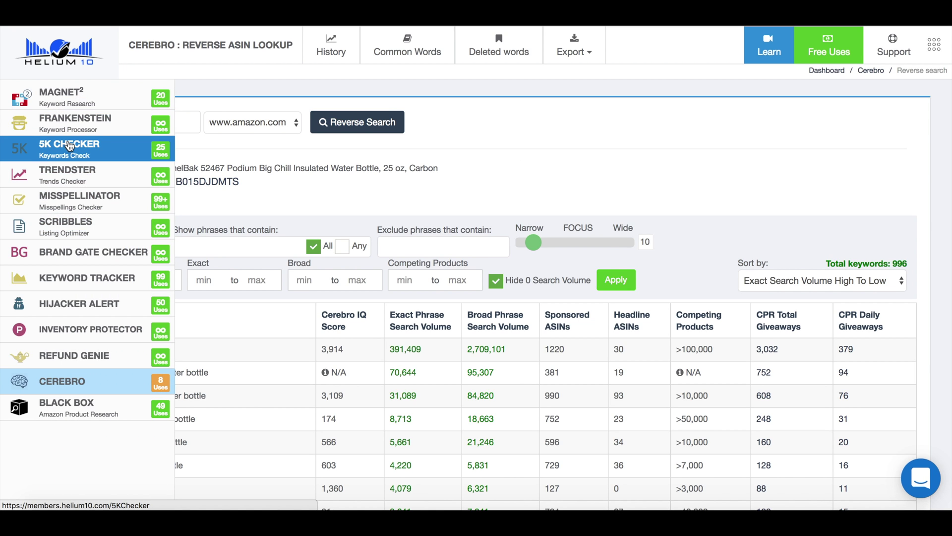
Export the CamelBak Cerebro keyword results as grid-export.csv
left_click(578, 54)
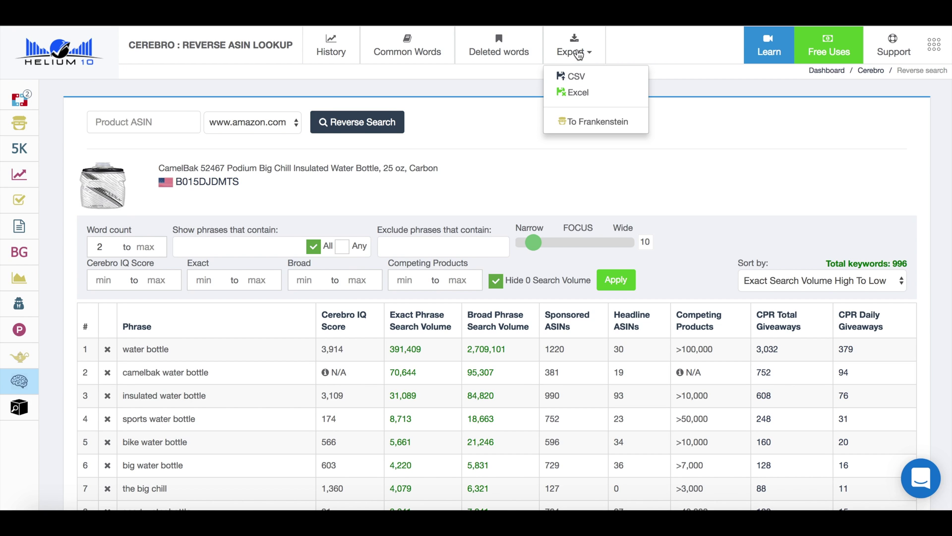
left_click(585, 79)
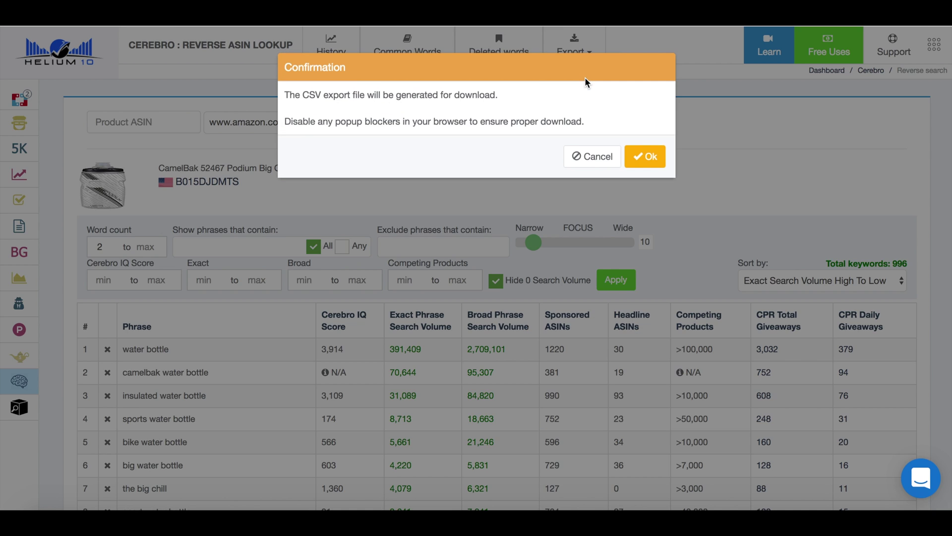
left_click(652, 158)
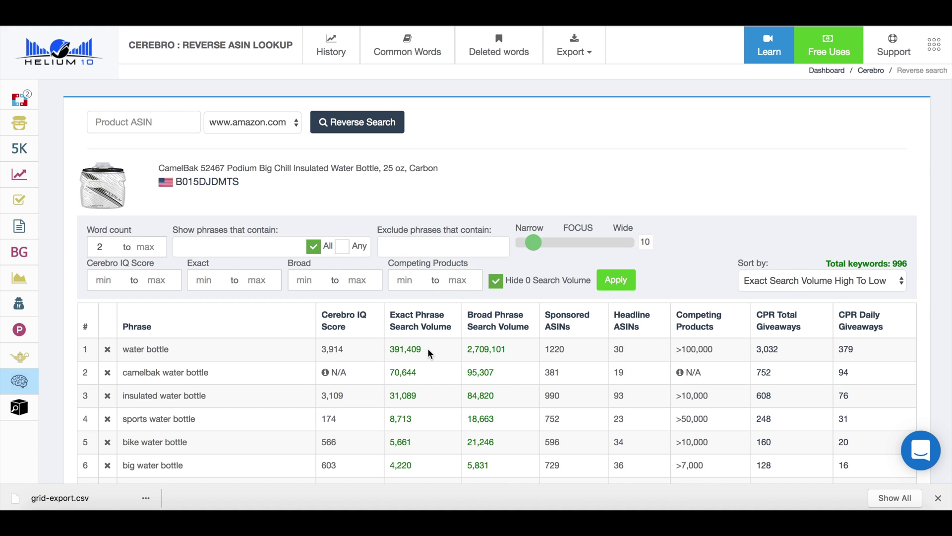
scroll(427, 348, "down", 2)
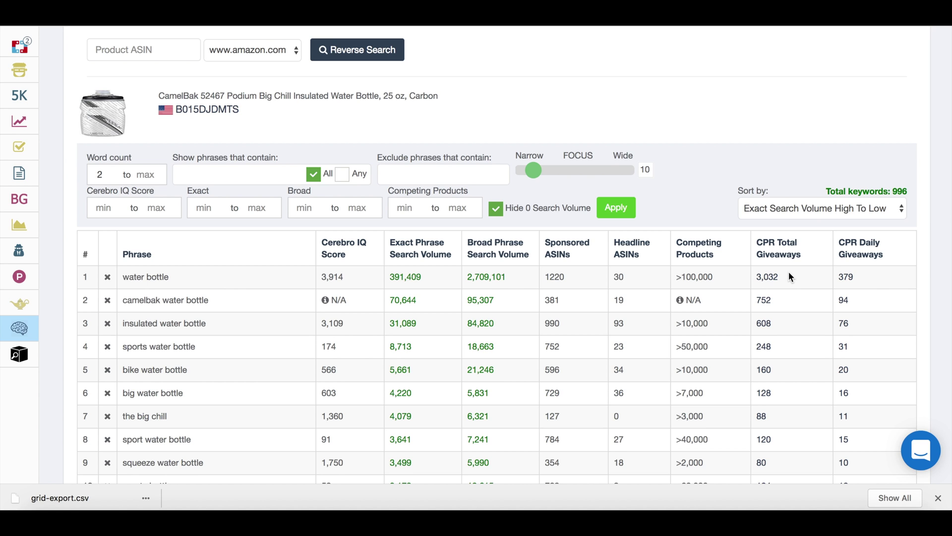
scroll(789, 273, "down", 2)
scroll(789, 273, "down", 2)
scroll(790, 273, "down", 2)
scroll(789, 274, "down", 2)
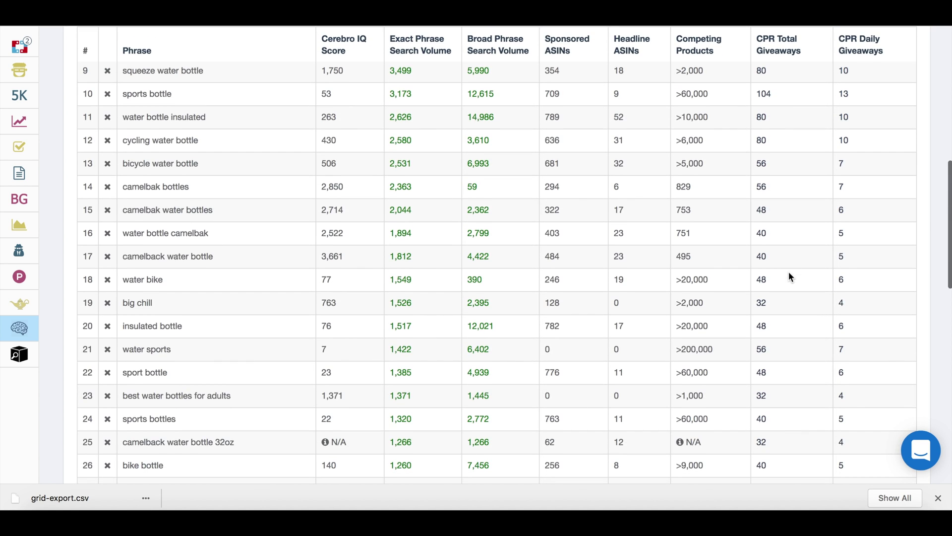
scroll(789, 274, "down", 3)
scroll(789, 276, "down", 3)
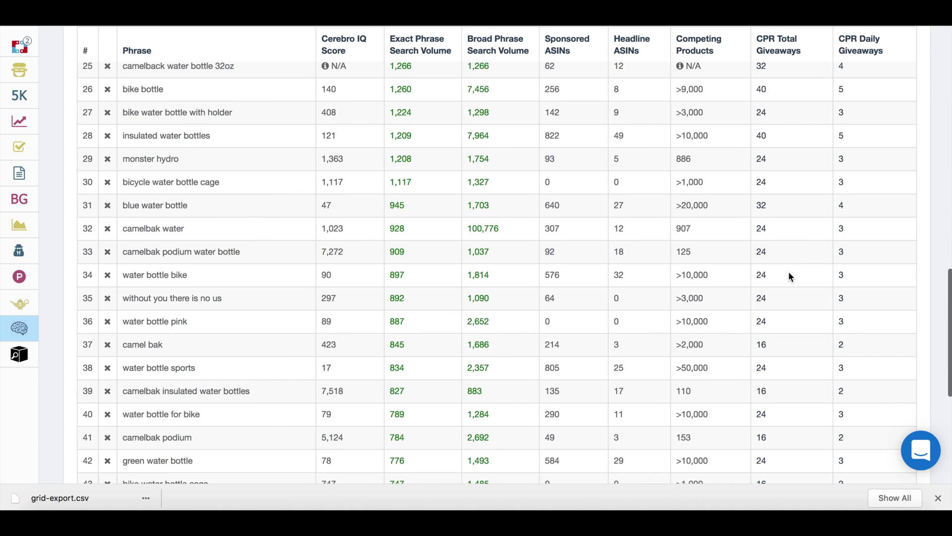
scroll(788, 277, "down", 2)
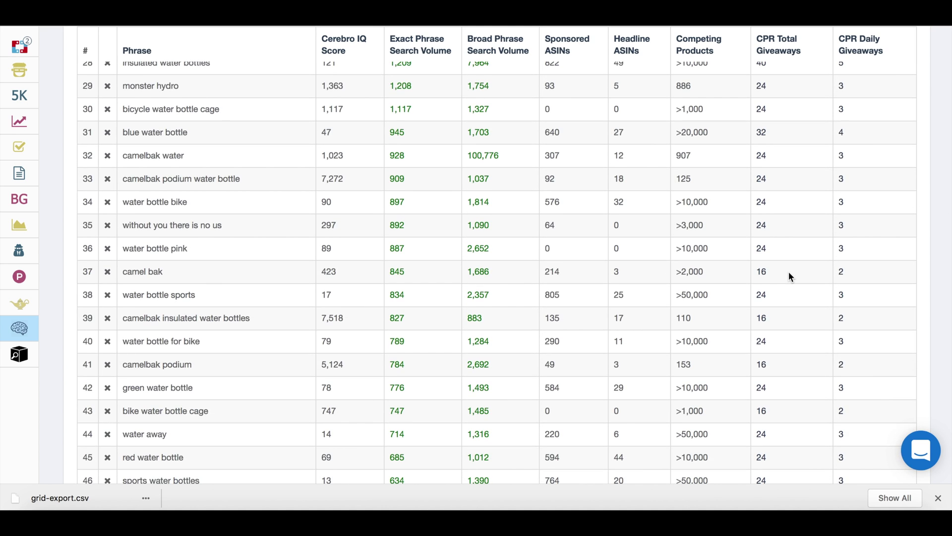